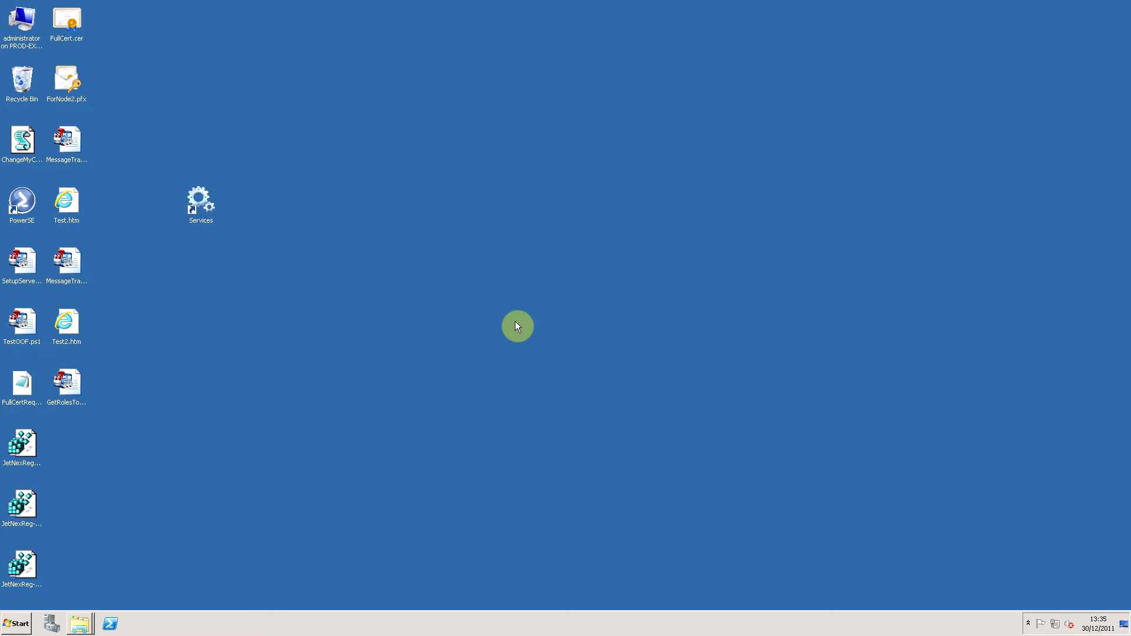
Launch Exchange2010UMS.exe from the Debug folder and get the folder window out of the way.
right_click(79, 624)
click(45, 599)
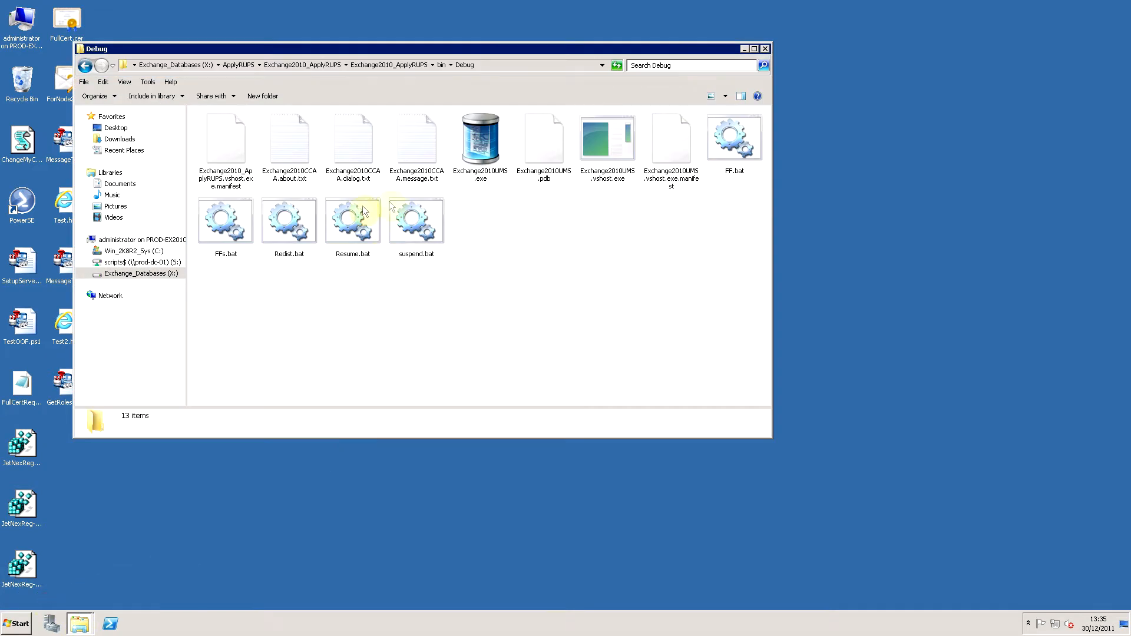
click(493, 161)
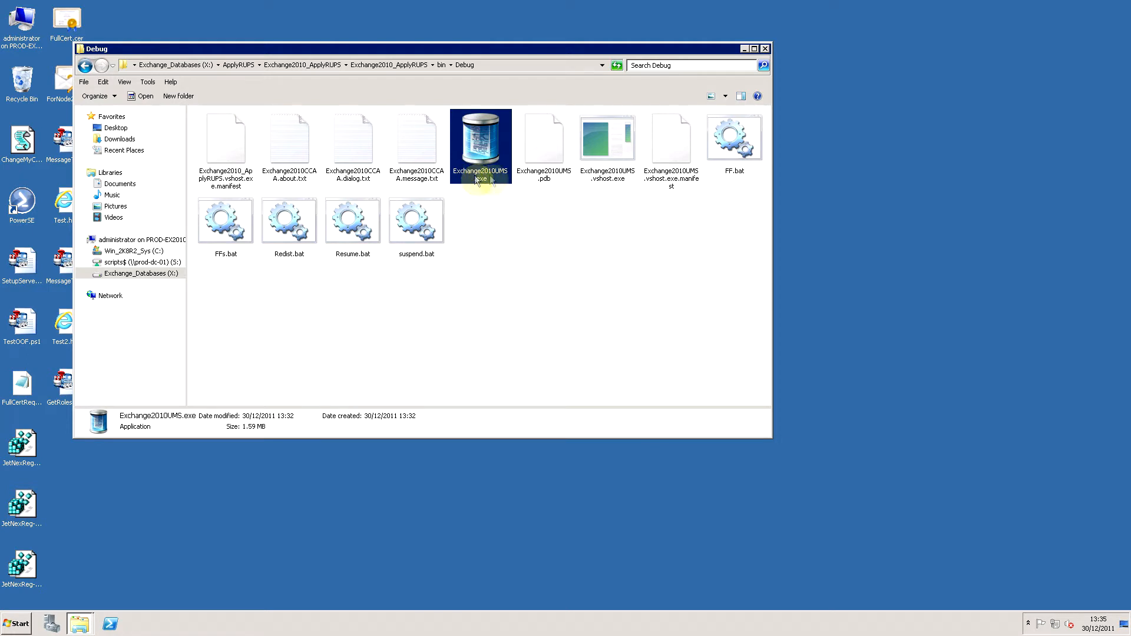
mouse_move(482, 177)
double_click(487, 172)
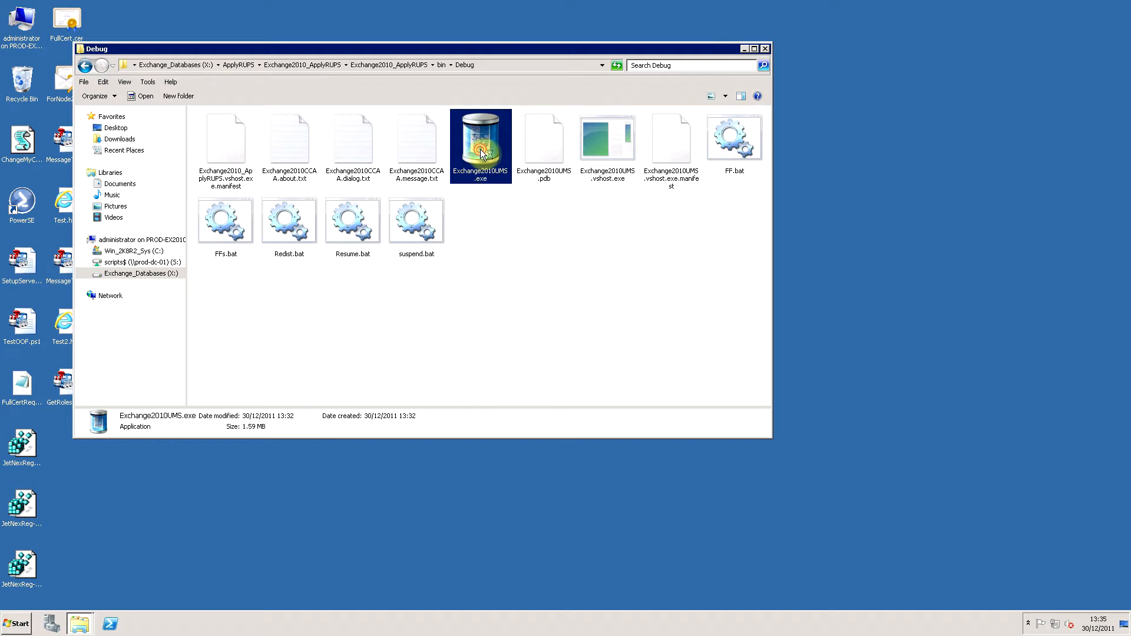
click(743, 48)
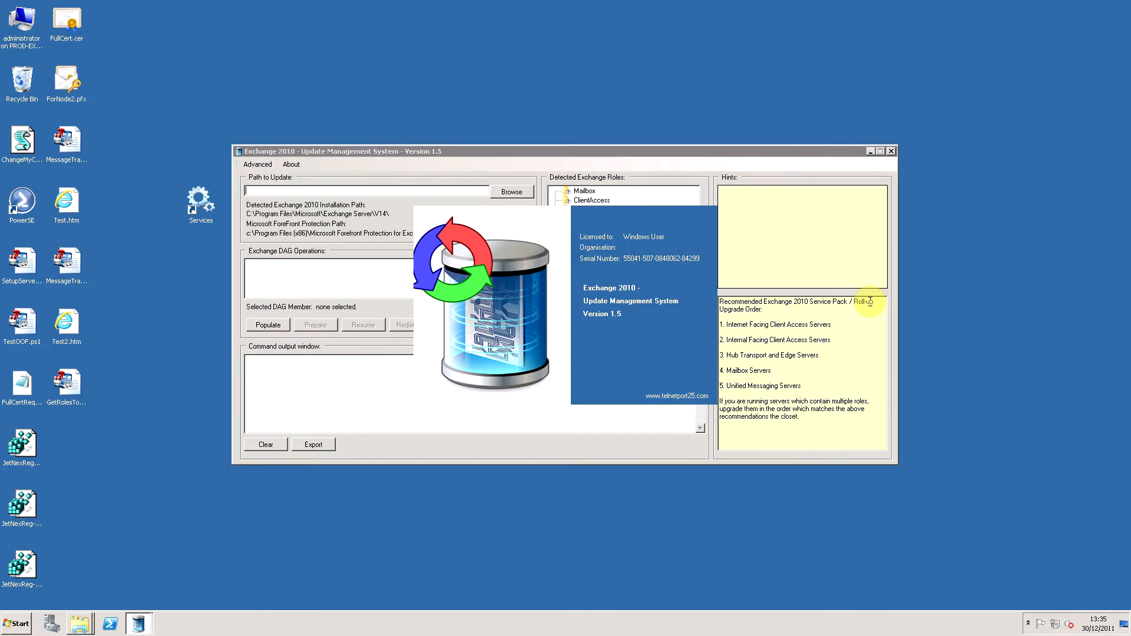
Examine the detected Exchange roles, the installation paths and the advanced commands for stopping and starting Forefront services.
mouse_move(659, 220)
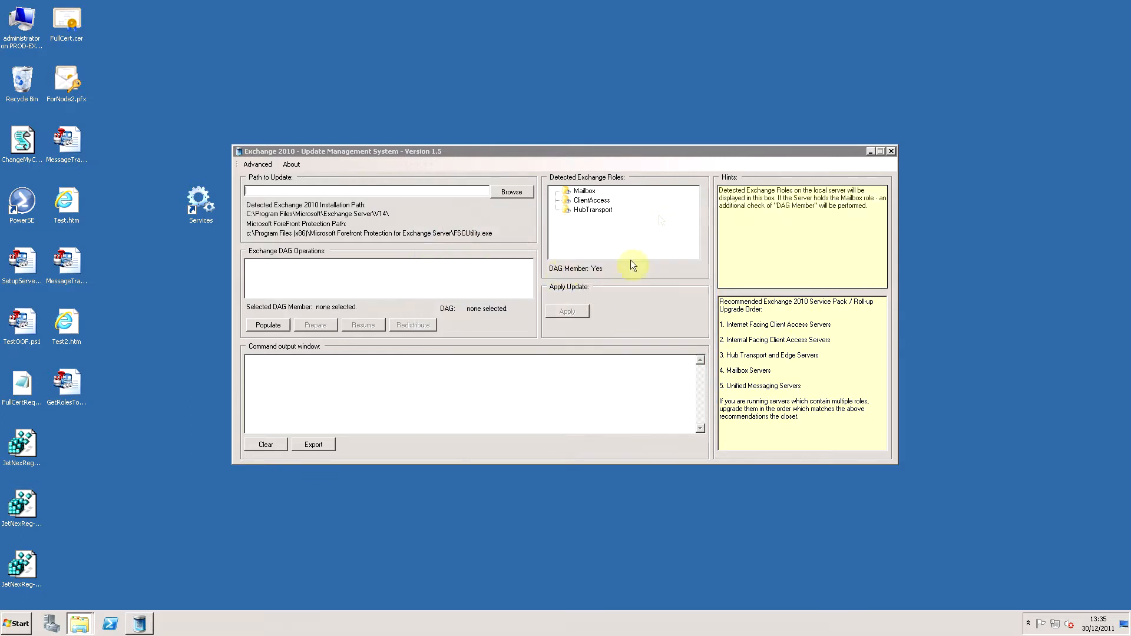
click(500, 230)
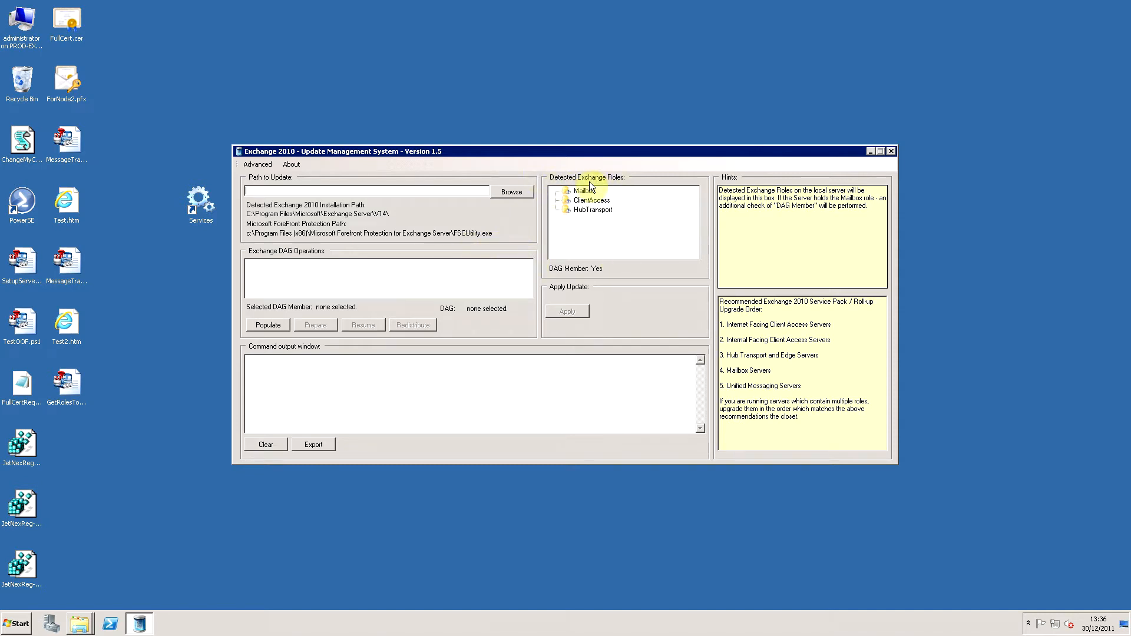
click(595, 202)
click(587, 211)
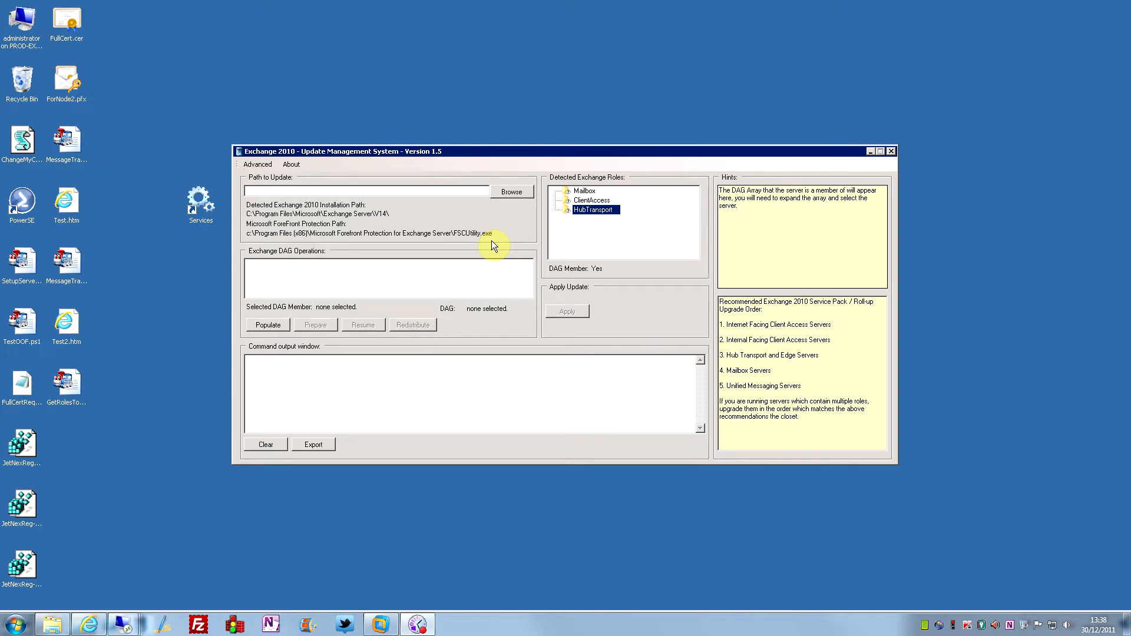
click(265, 165)
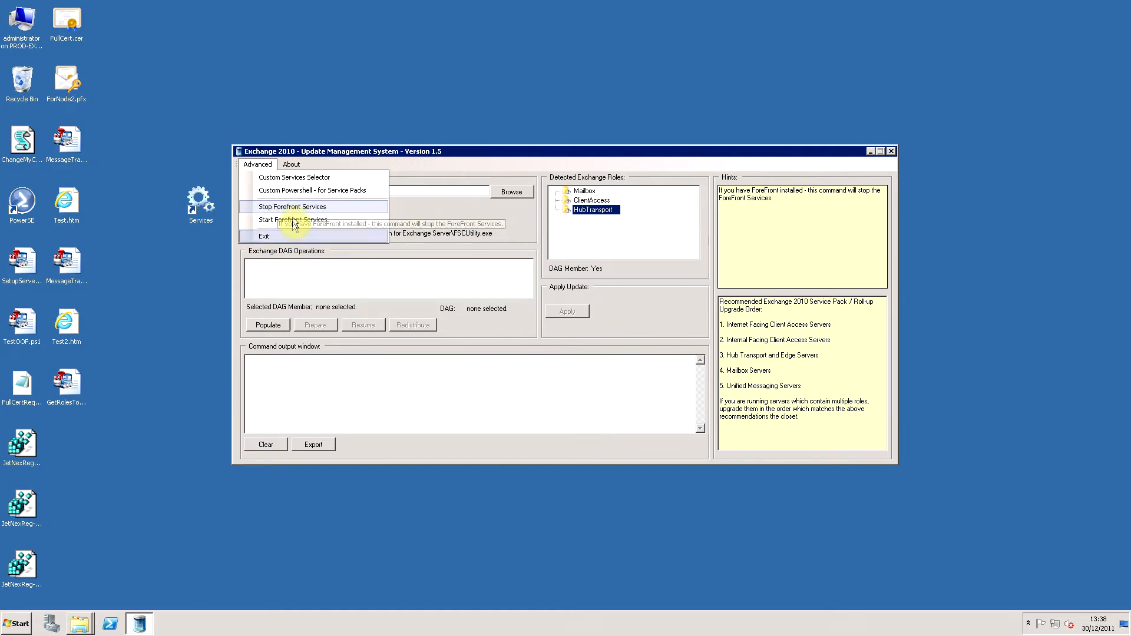
click(442, 230)
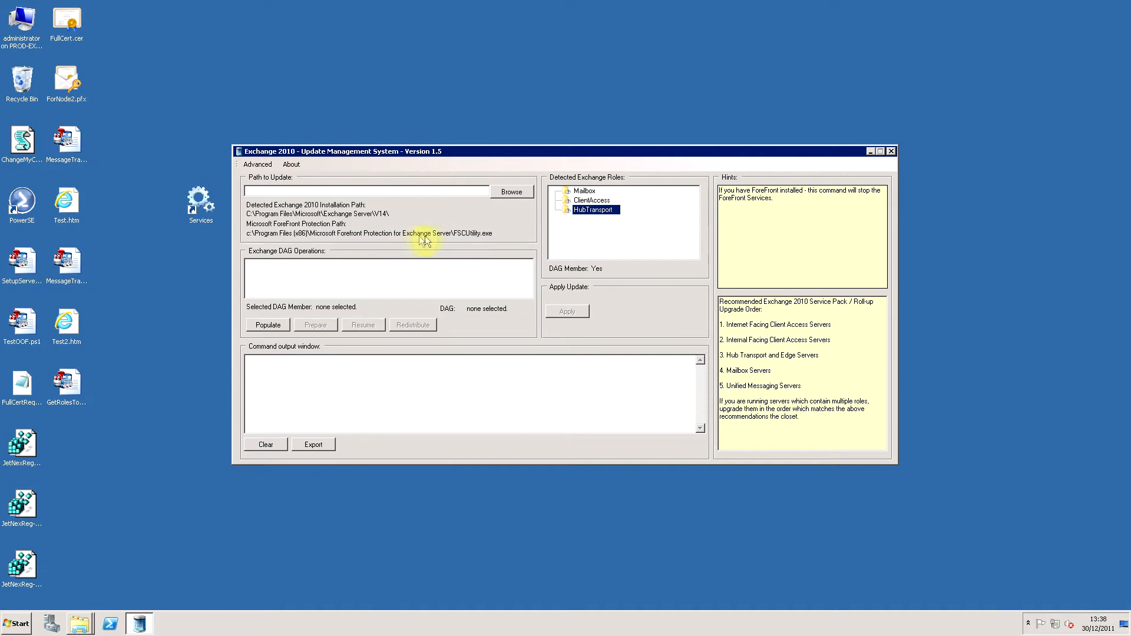
click(258, 164)
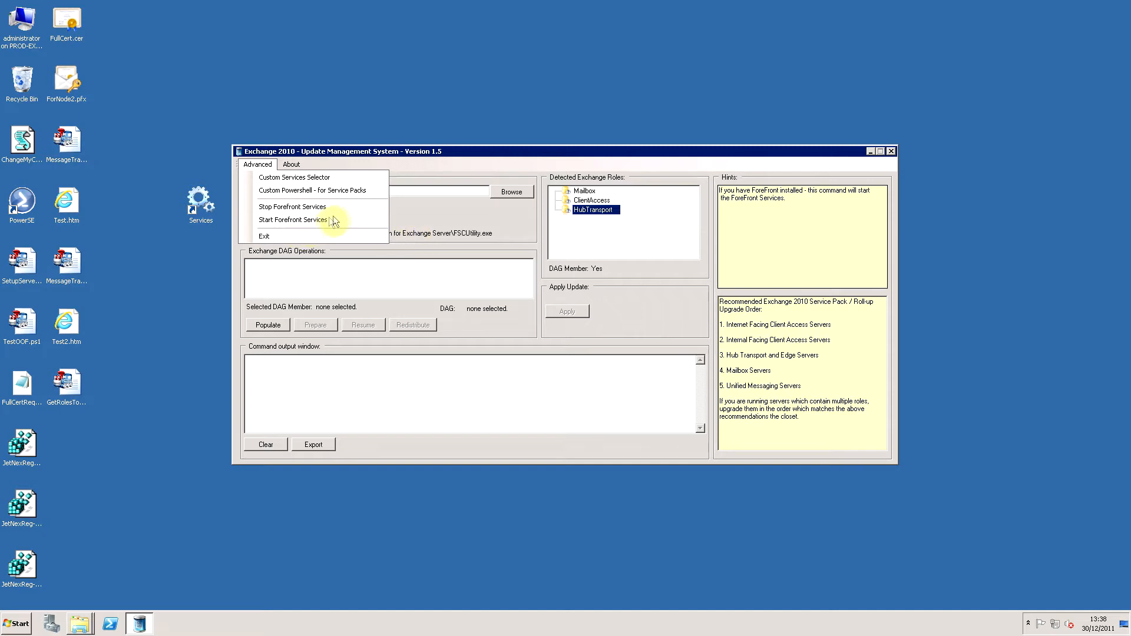
click(485, 232)
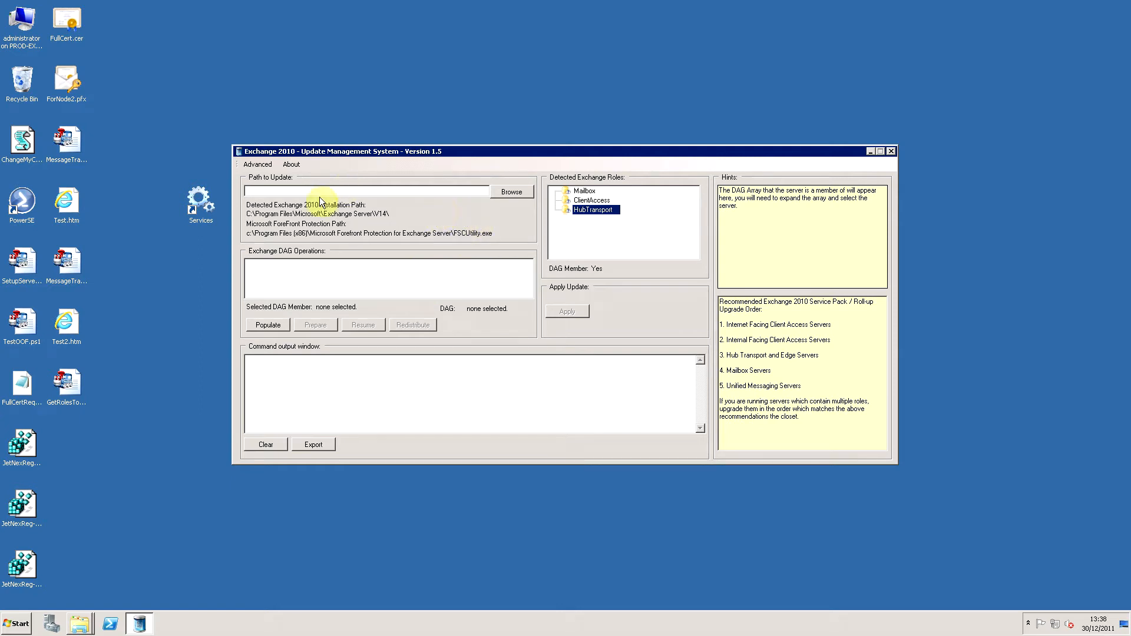
Set the path to the update to Exchange2010-SP2-x64.exe in X:\SP2Exchange.
click(526, 193)
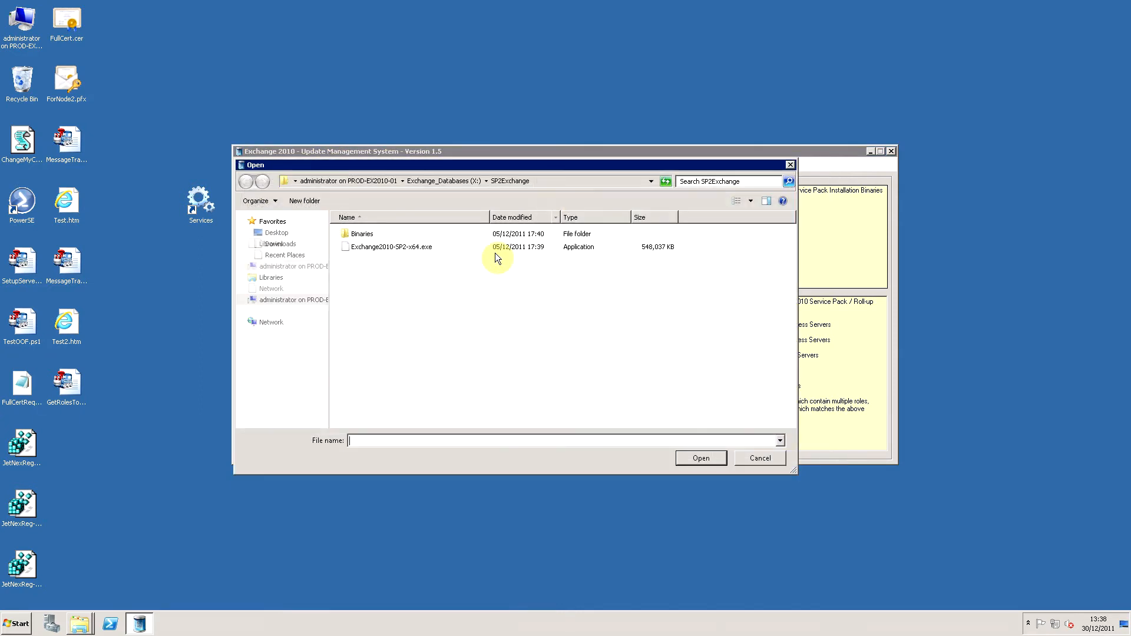
double_click(414, 248)
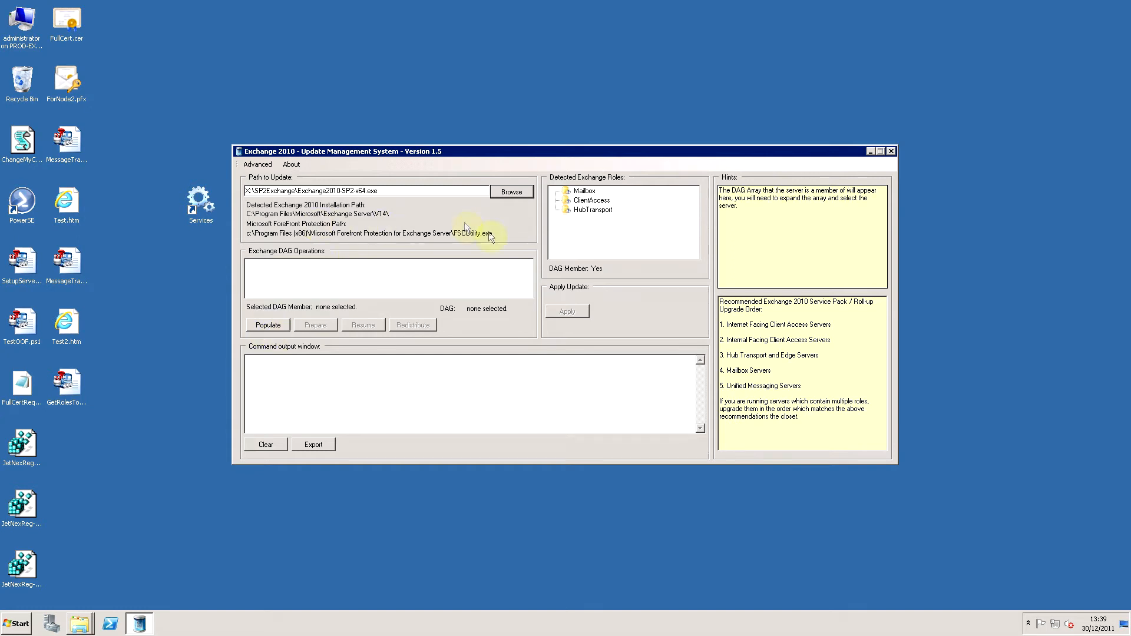
Populate the DAG list, prepare member PROD-EX2010-01 of prod-prepAD-DAG for maintenance, and review the command output.
click(278, 324)
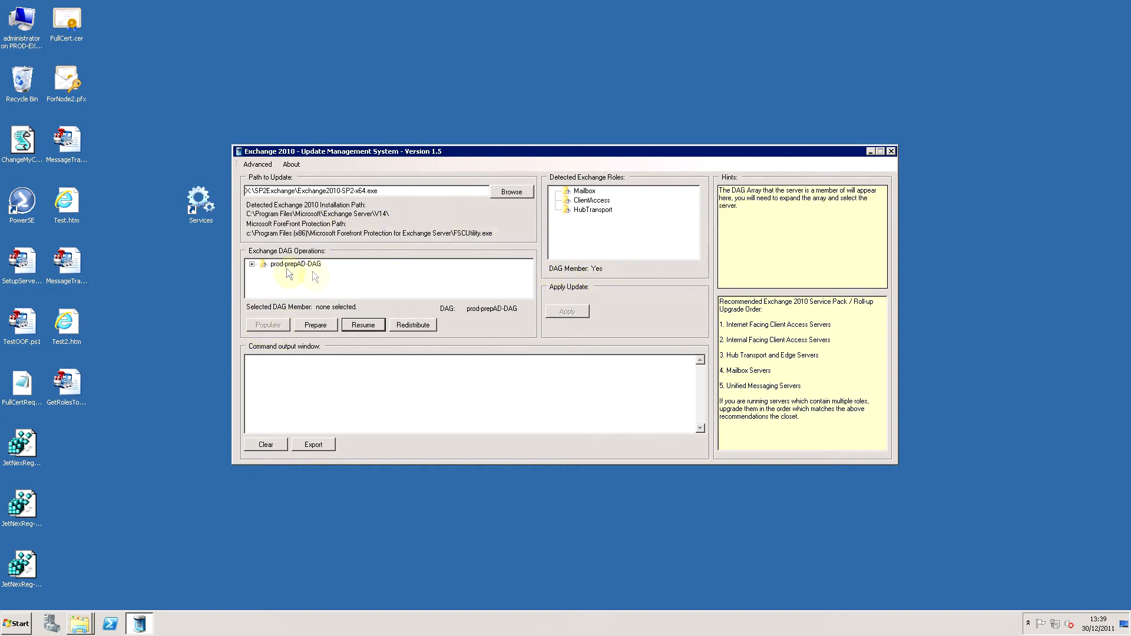
click(252, 264)
click(310, 274)
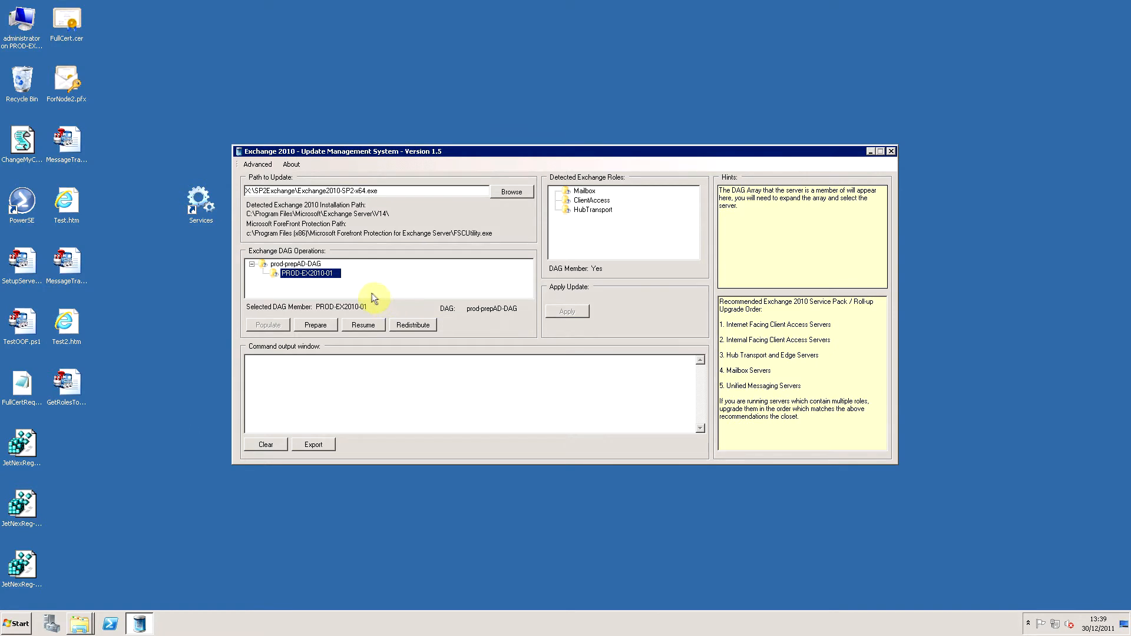
click(313, 324)
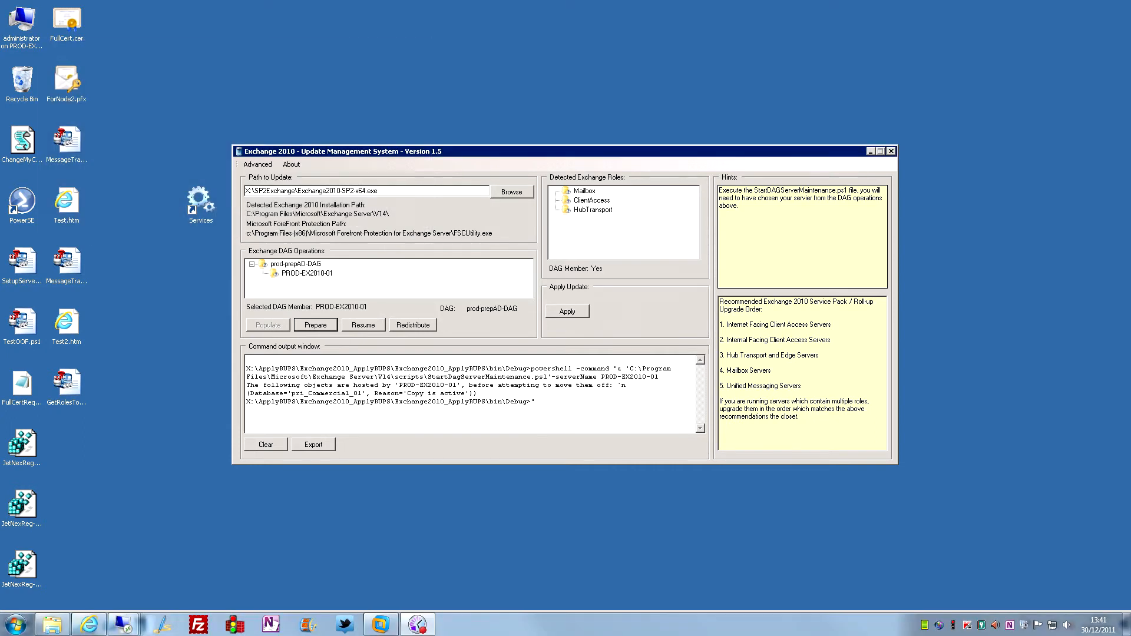
click(514, 330)
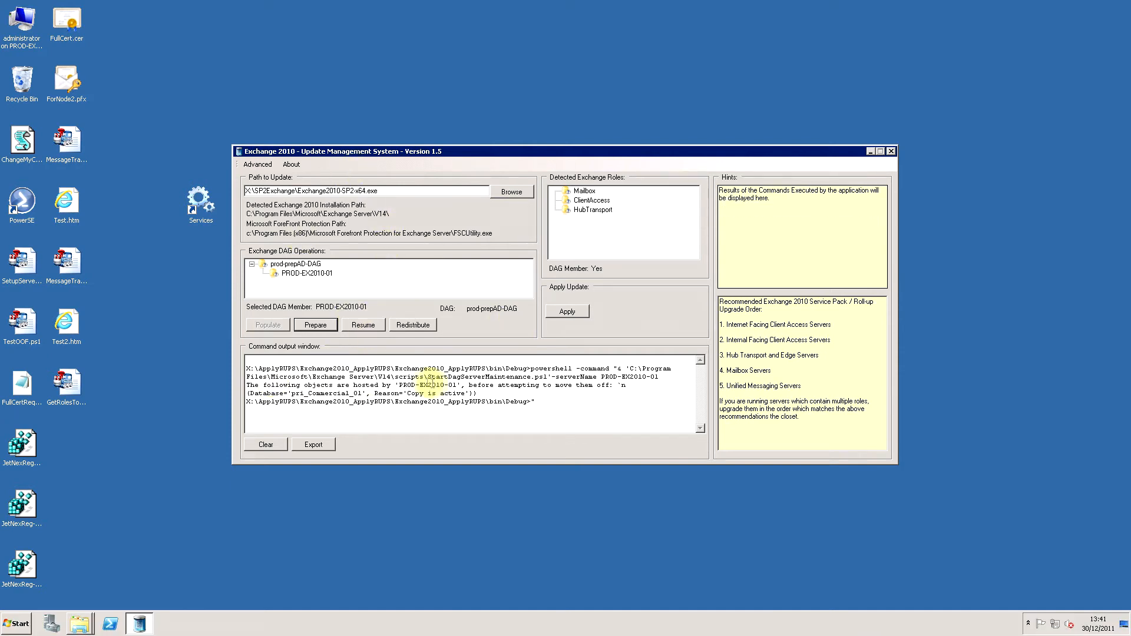
drag(247, 366, 593, 406)
click(560, 407)
click(271, 369)
click(594, 406)
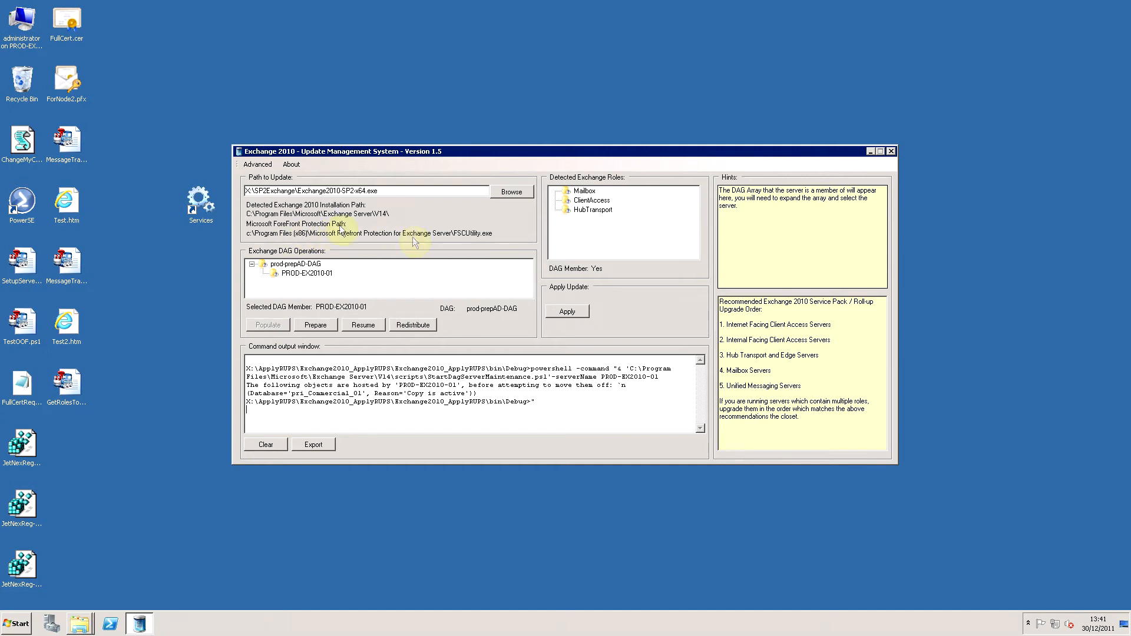
Stop the Forefront services, confirming that the server is in DAG maintenance, and check the command output.
click(267, 166)
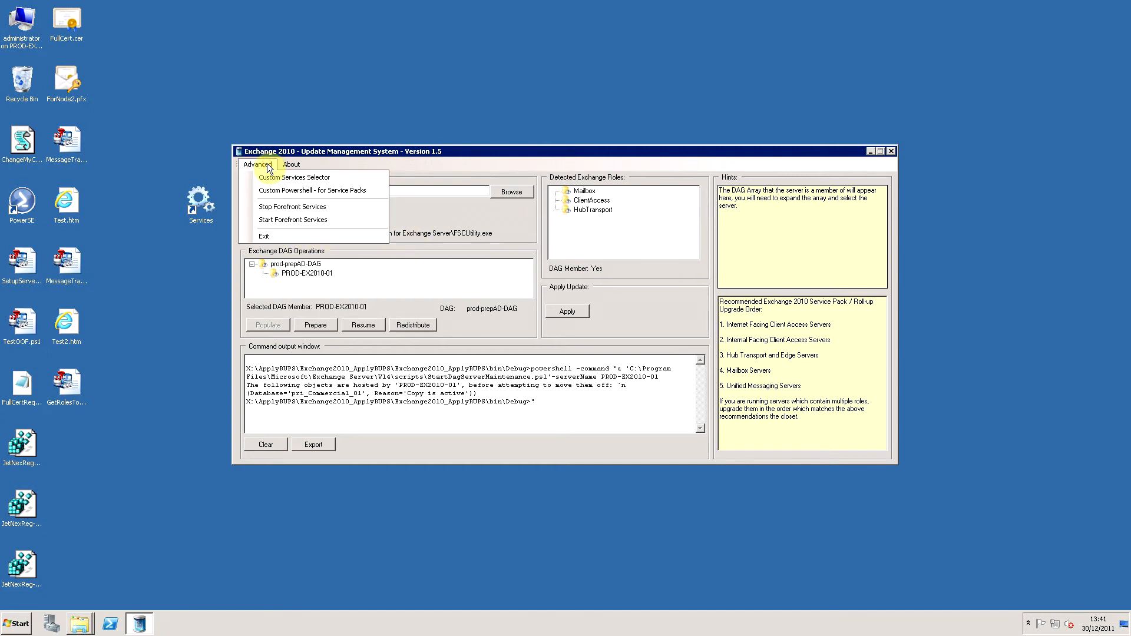
click(286, 207)
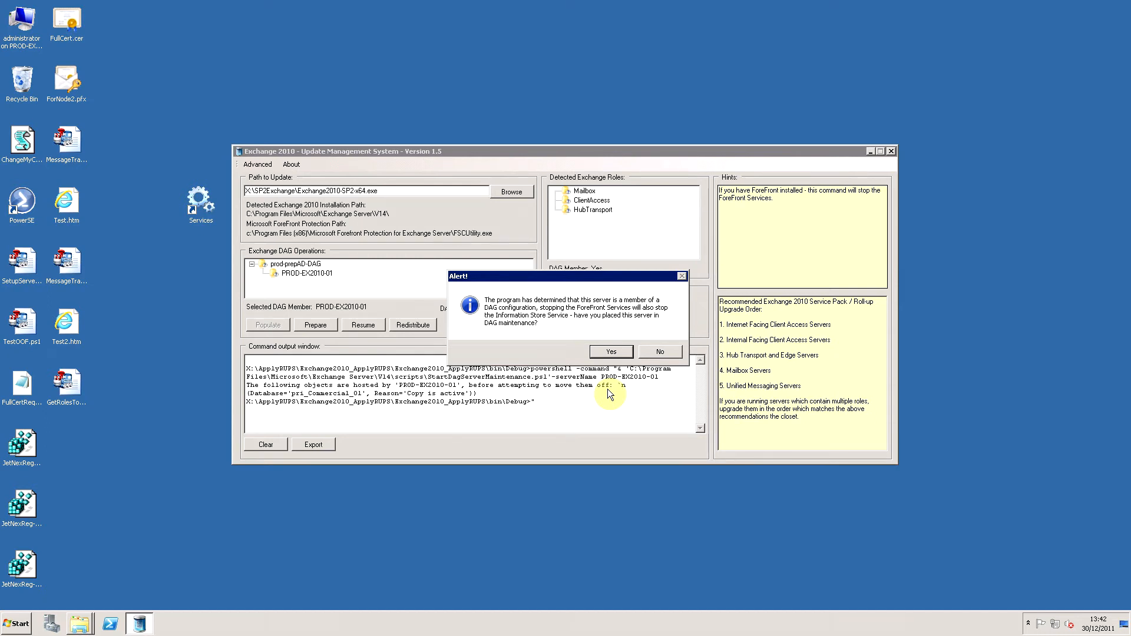
click(607, 352)
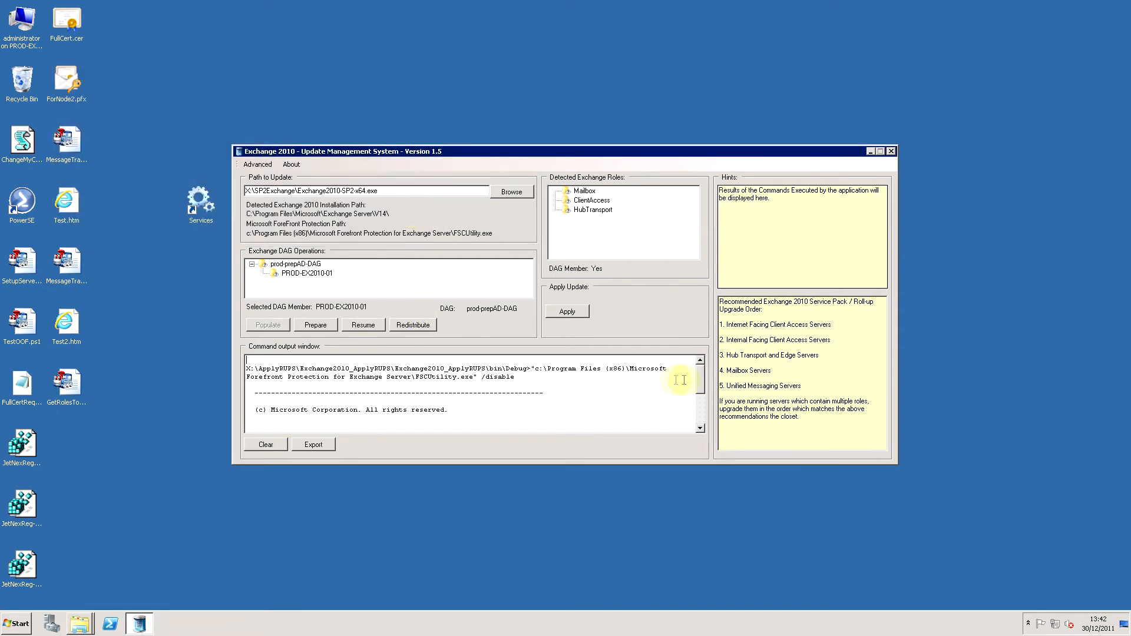
mouse_move(700, 376)
mouse_down()
mouse_move(702, 411)
mouse_move(700, 357)
mouse_up()
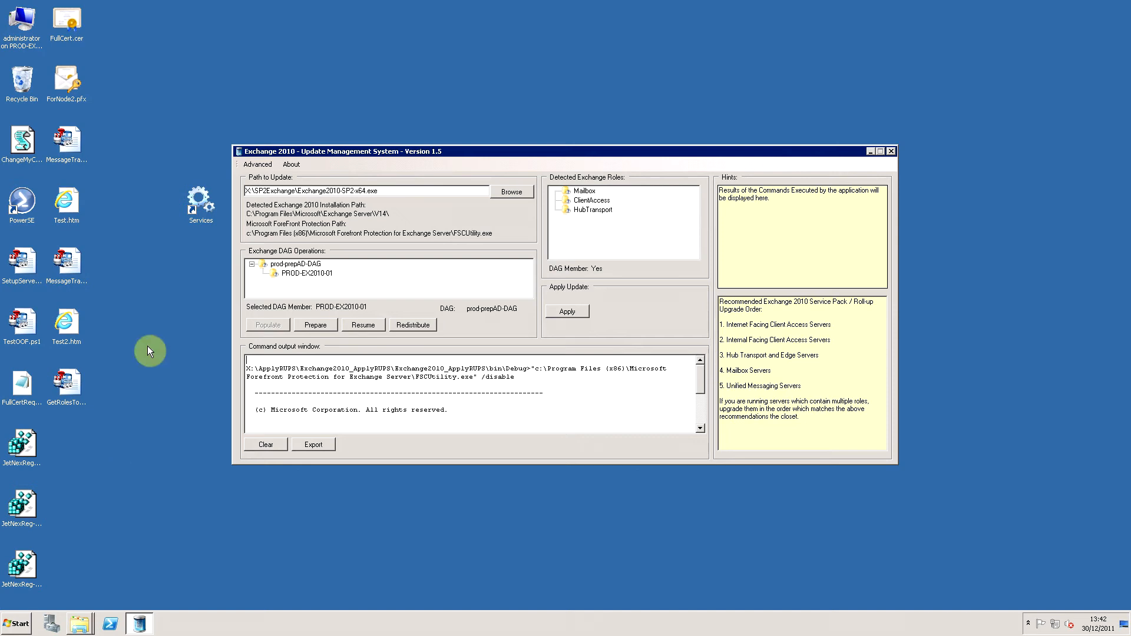
Open a command prompt in the Microsoft Forefront Protection for Exchange Server folder.
right_click(80, 622)
click(112, 582)
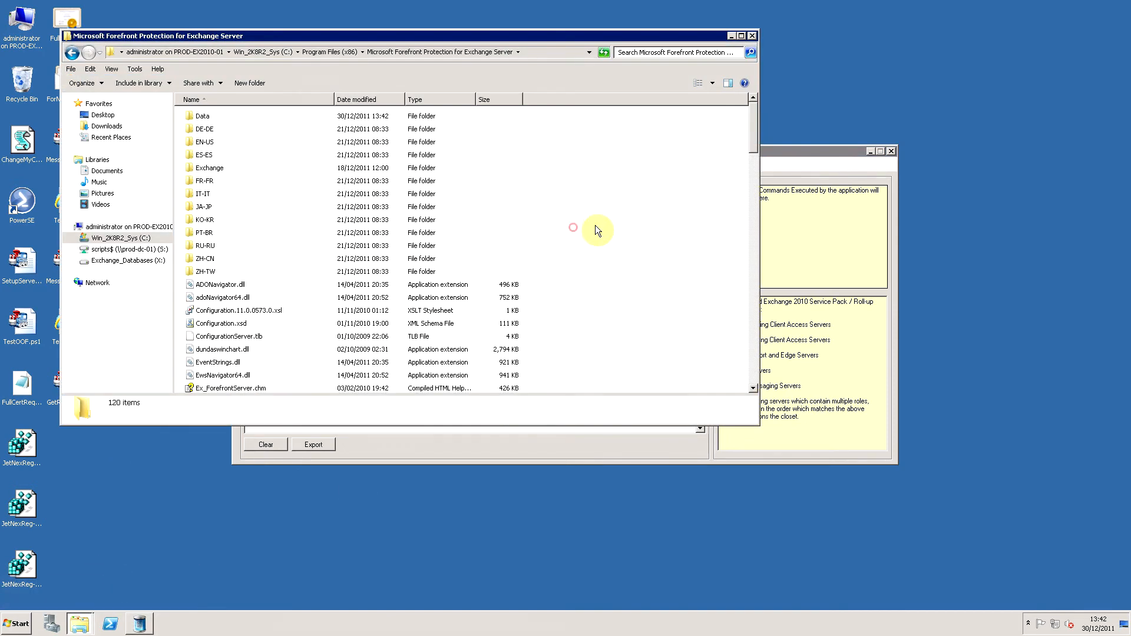
right_click(596, 226)
right_click(594, 189)
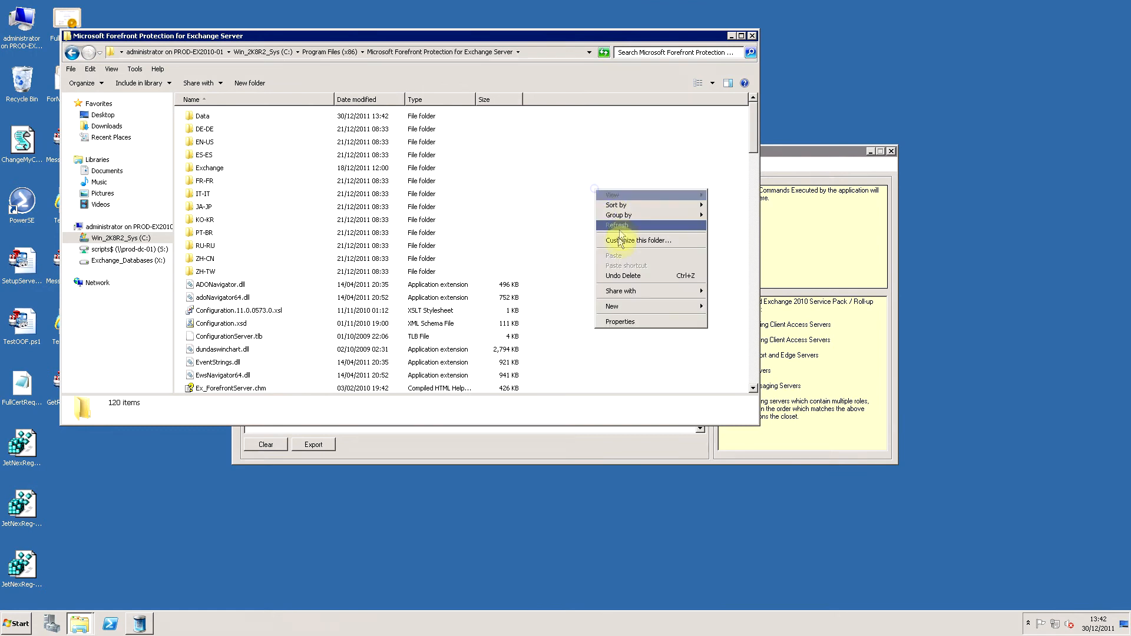
shift+right_click(627, 177)
click(653, 275)
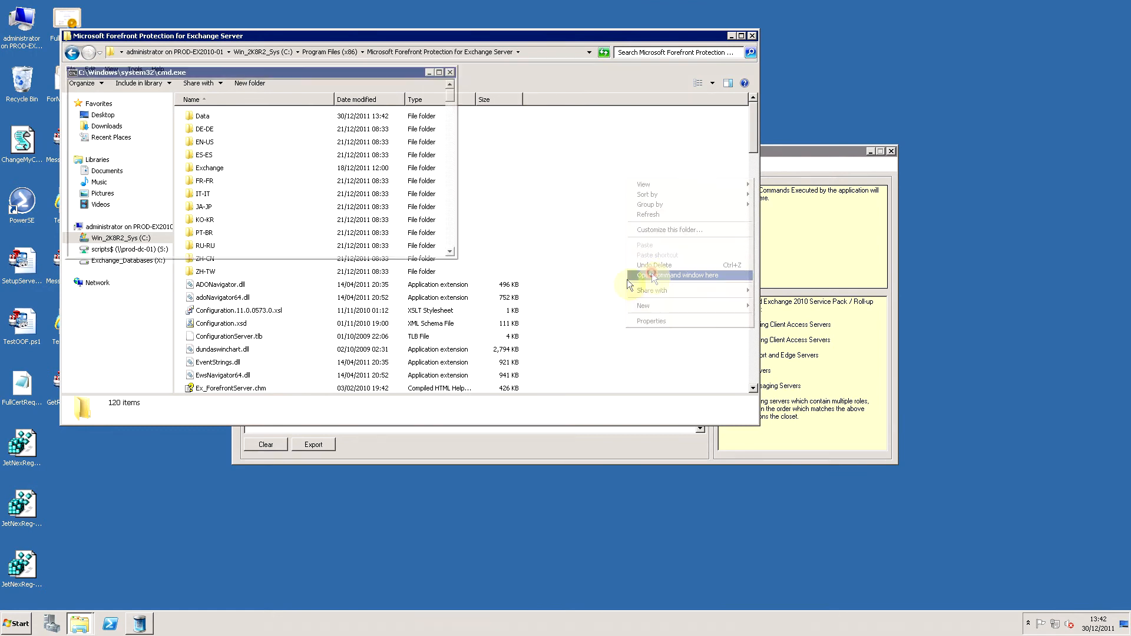
click(301, 195)
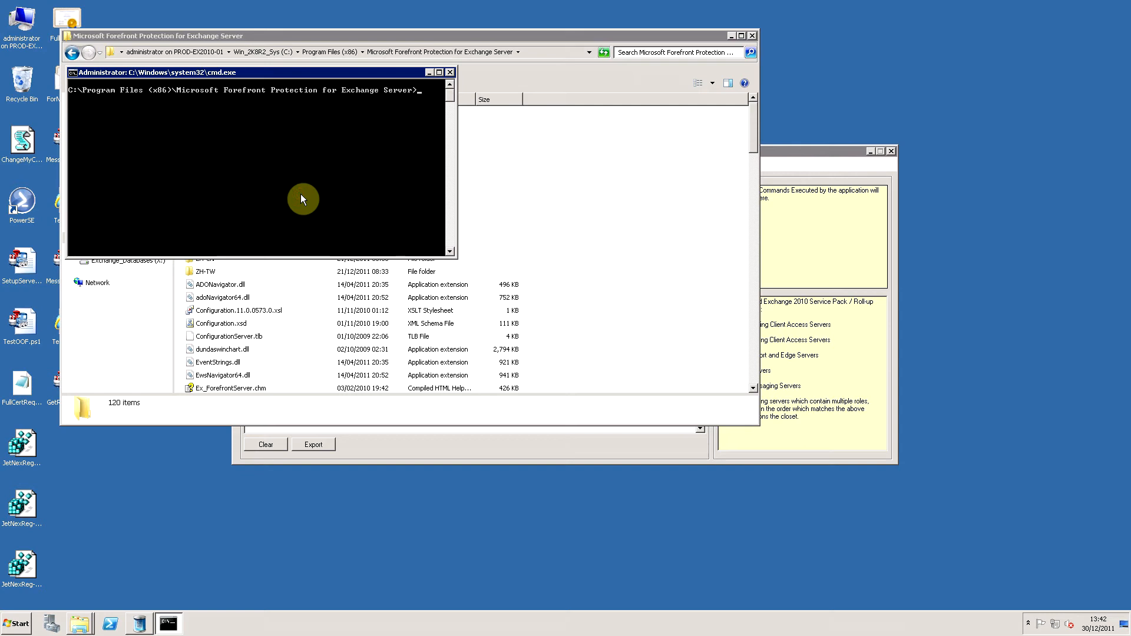
Check the Forefront service status by running FSCUtility with /status, and minimize the command prompt and folder windows.
text(fsc)
key(Tab)
text(/status)
key(Return)
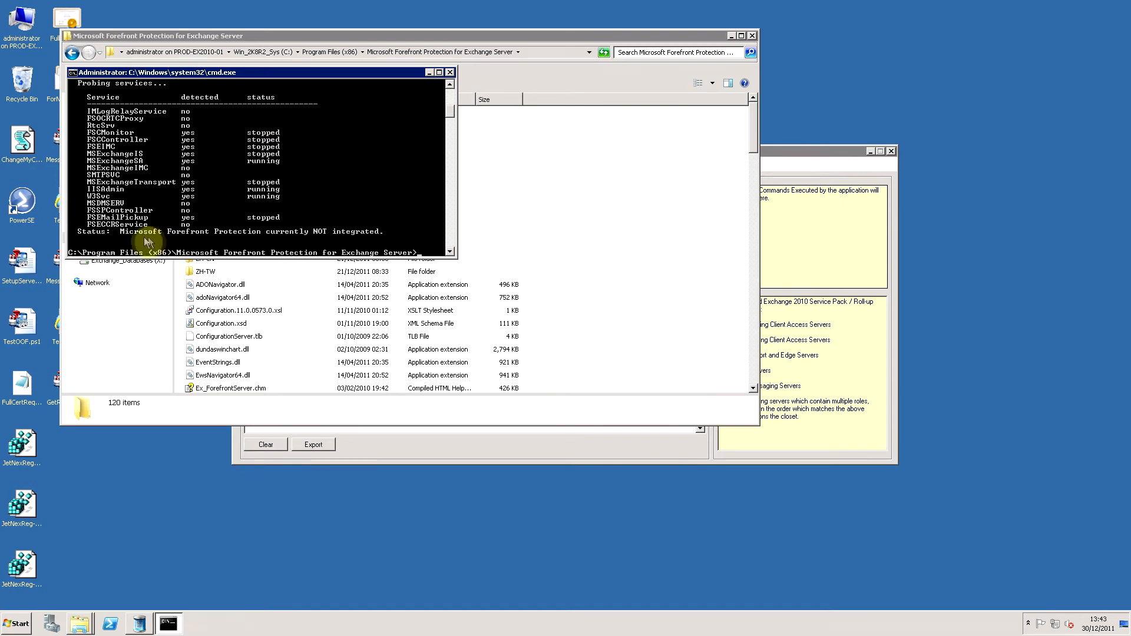
click(430, 72)
click(730, 35)
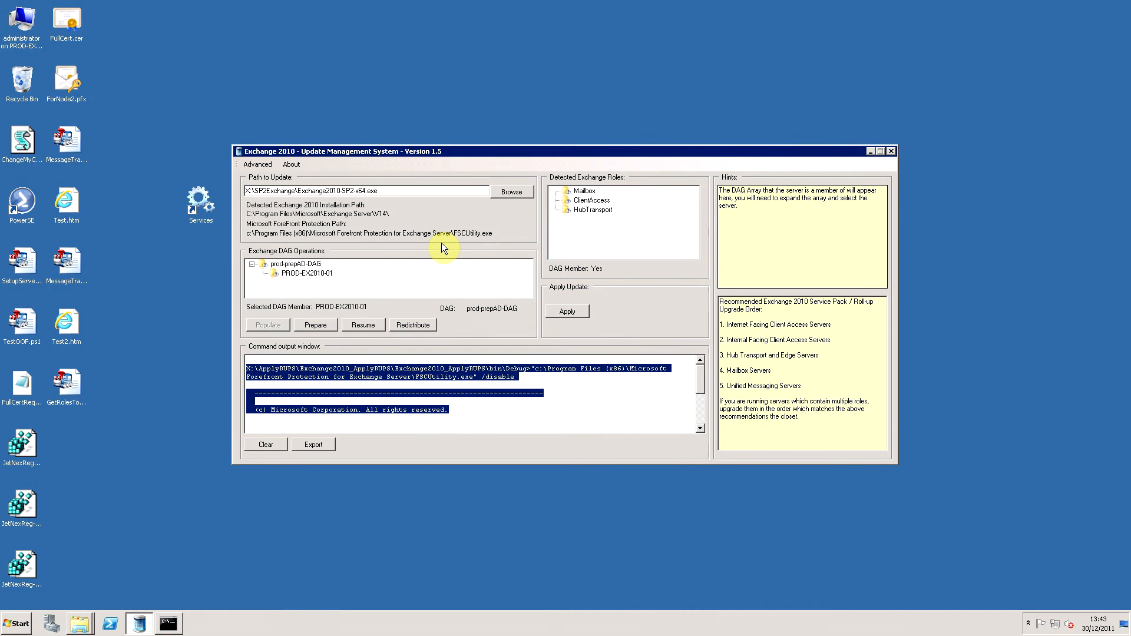
Close the Exchange 2010 Update Management System and relaunch Exchange2010UMS.exe from the Debug folder, minimizing the folder window.
click(892, 152)
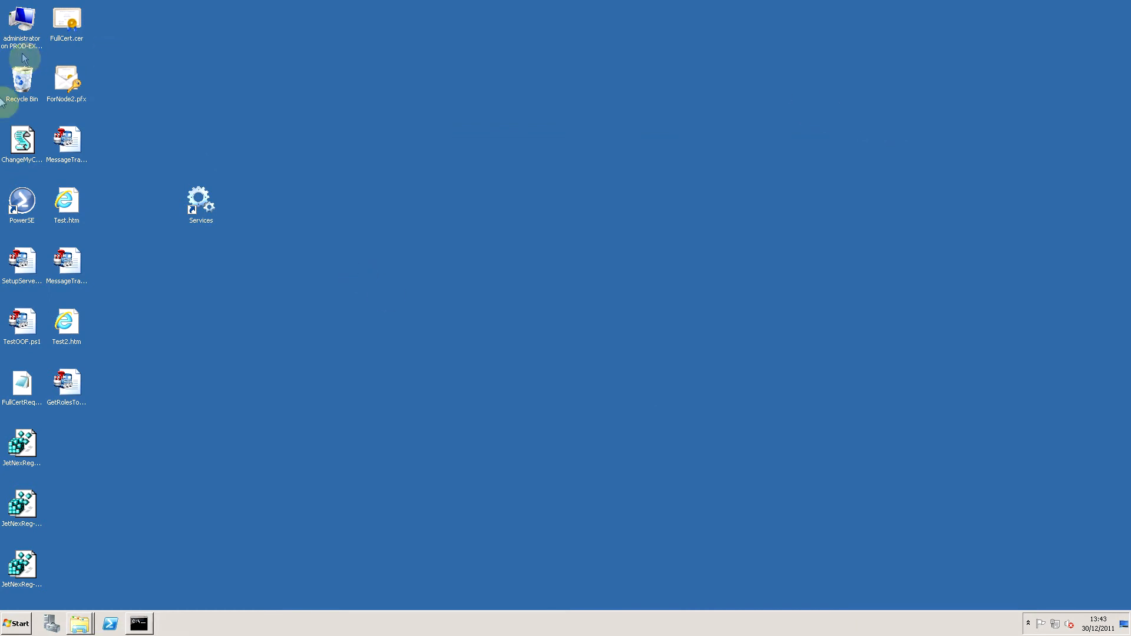
right_click(79, 625)
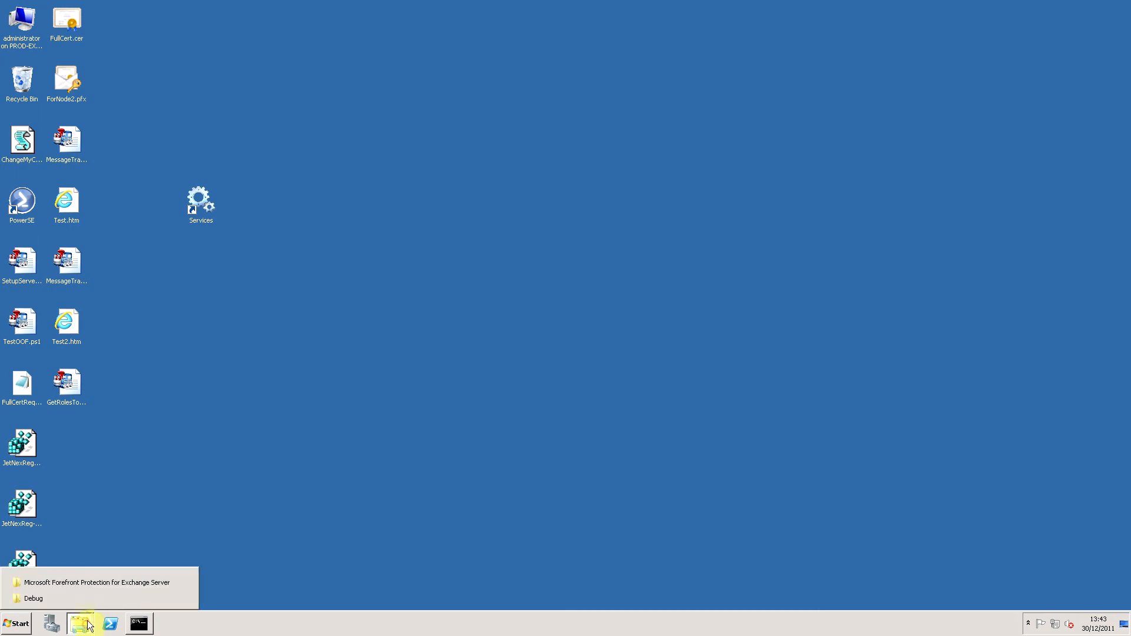
click(41, 597)
double_click(469, 129)
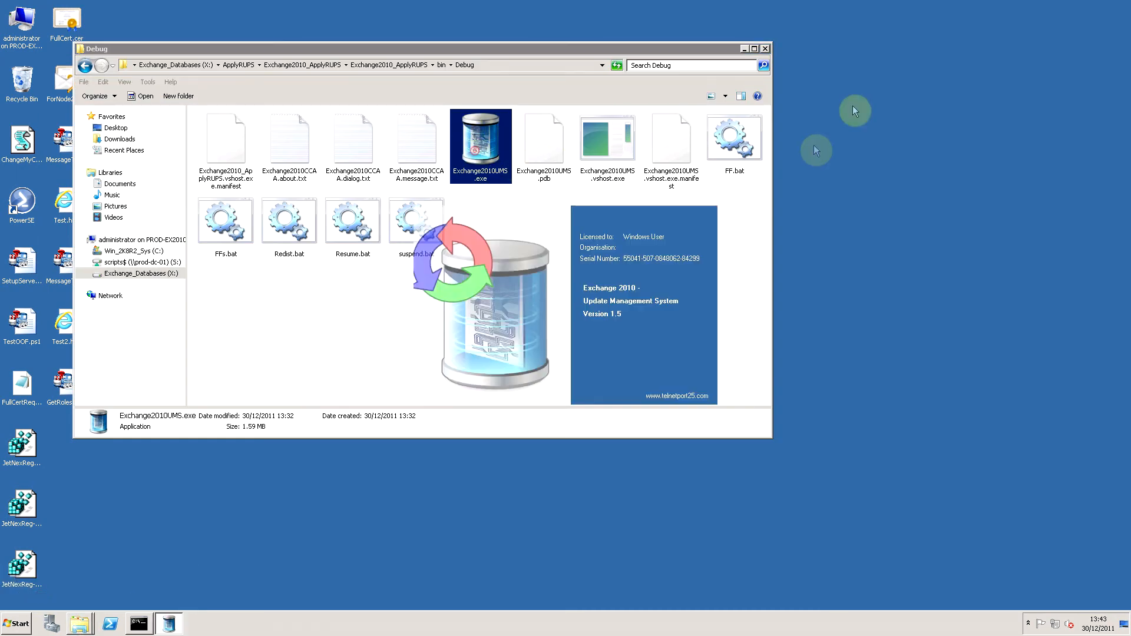
click(744, 50)
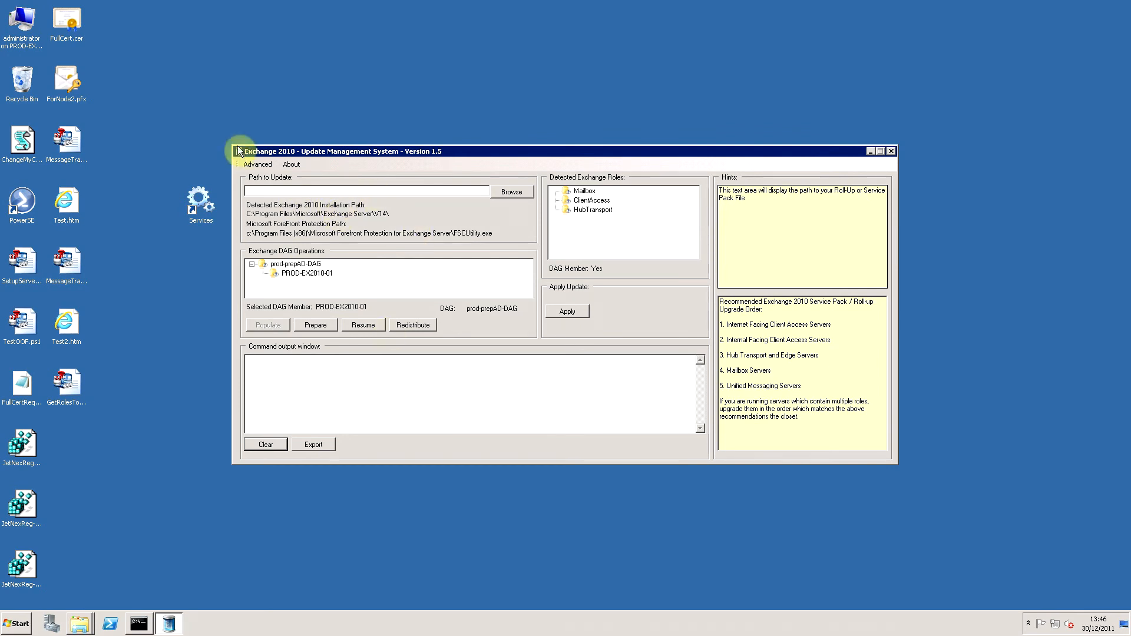
Start the Forefront services, confirming that the server is in DAG maintenance.
click(261, 169)
click(263, 221)
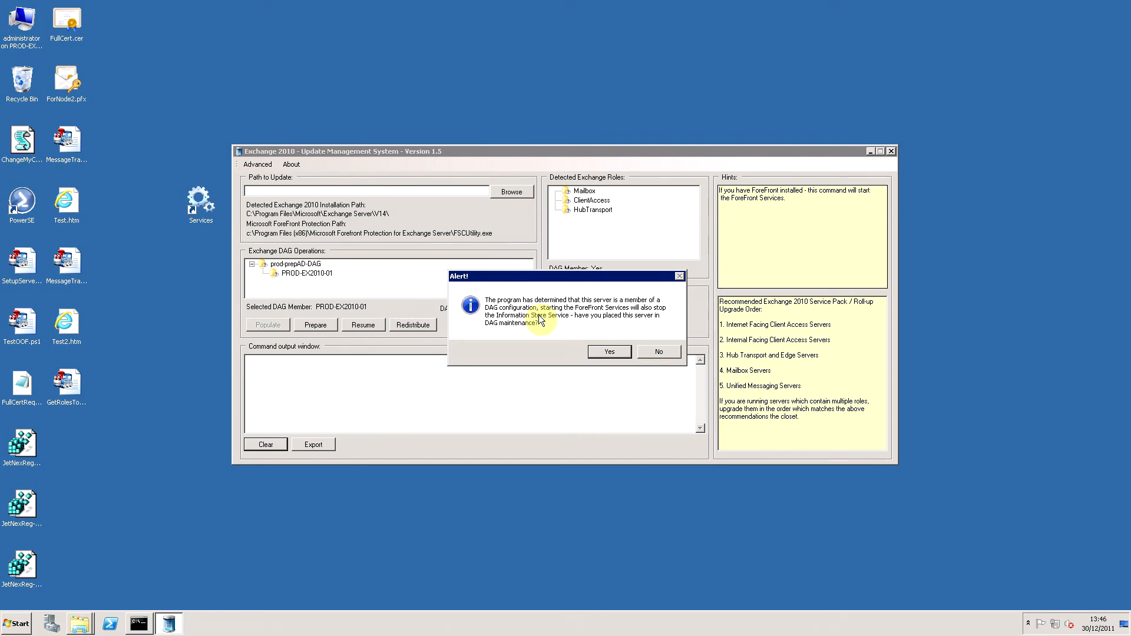
click(599, 353)
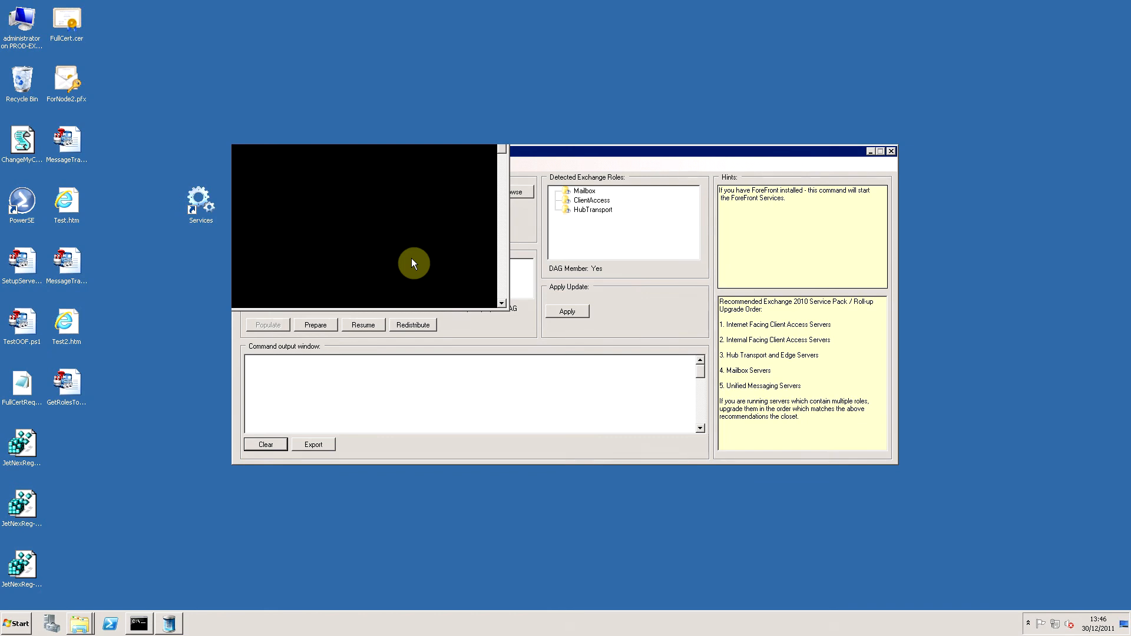
Recheck the Forefront service status by running FSCUtility.exe /status in the open command prompt, and close the command prompt.
click(139, 623)
drag(275, 71, 849, 18)
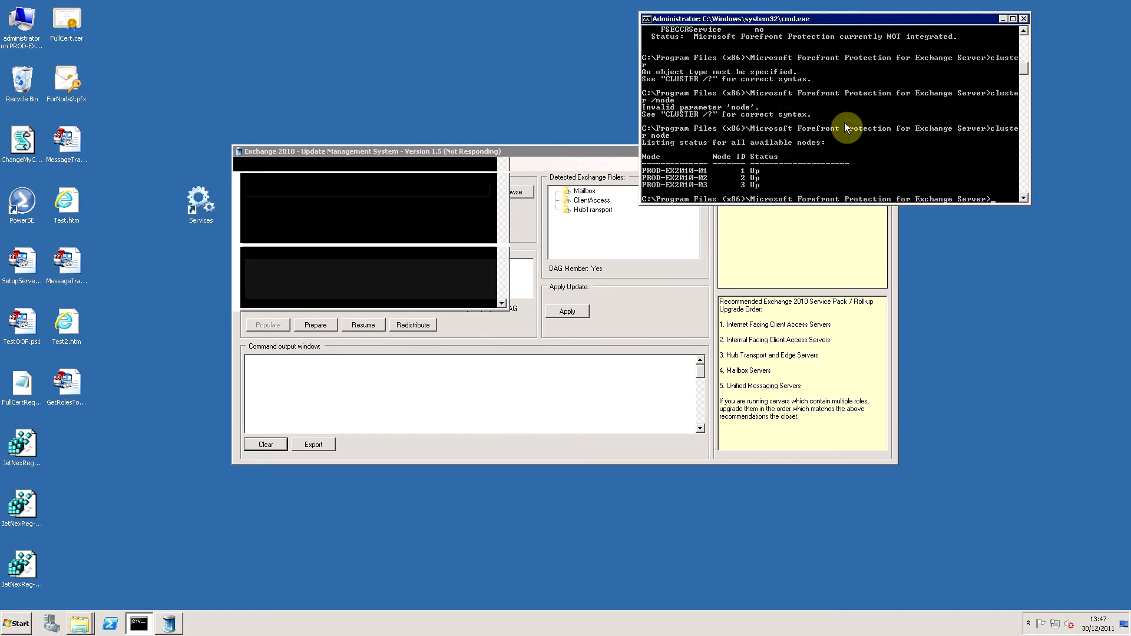
text(cluster)
key(Up)
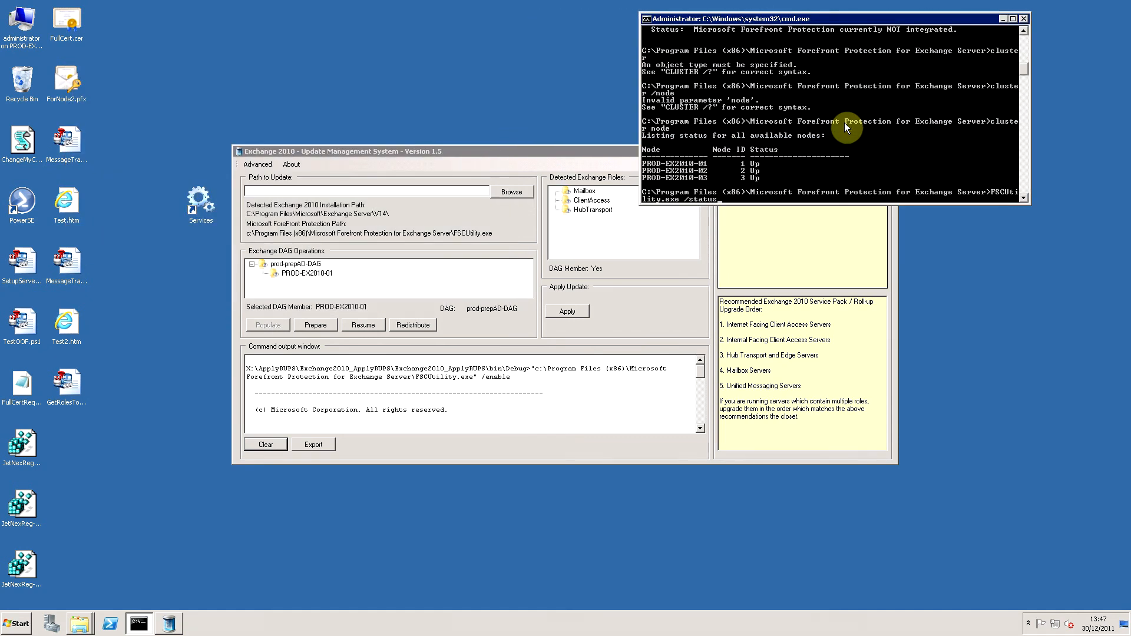
key(Return)
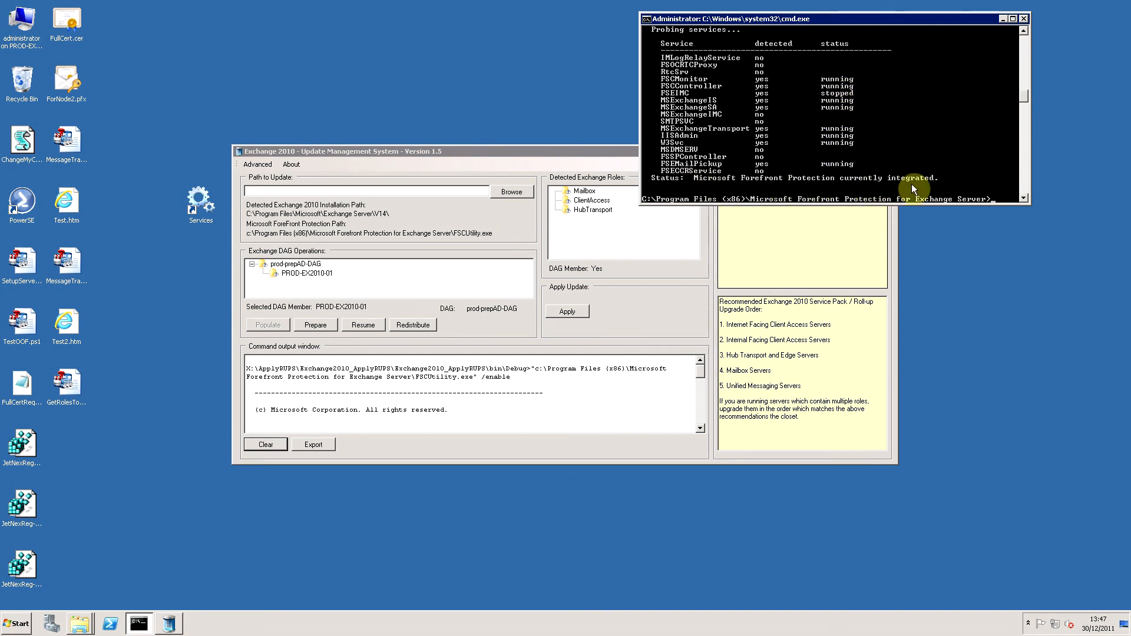
click(1024, 19)
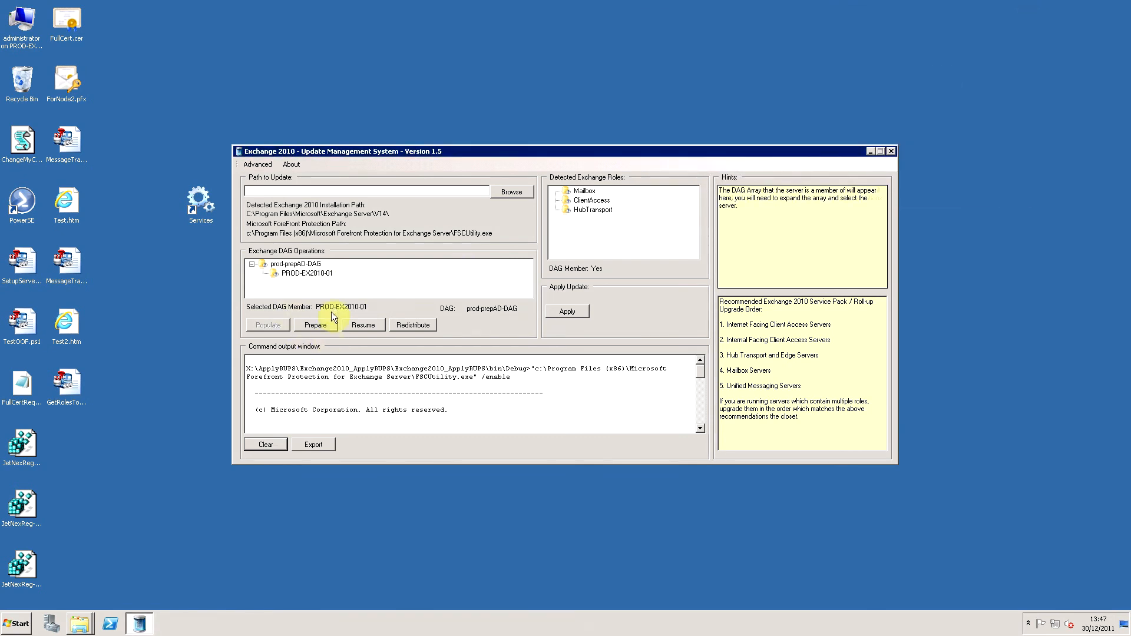
Resume DAG member PROD-EX2010-01 from maintenance in the Exchange DAG operations.
click(316, 311)
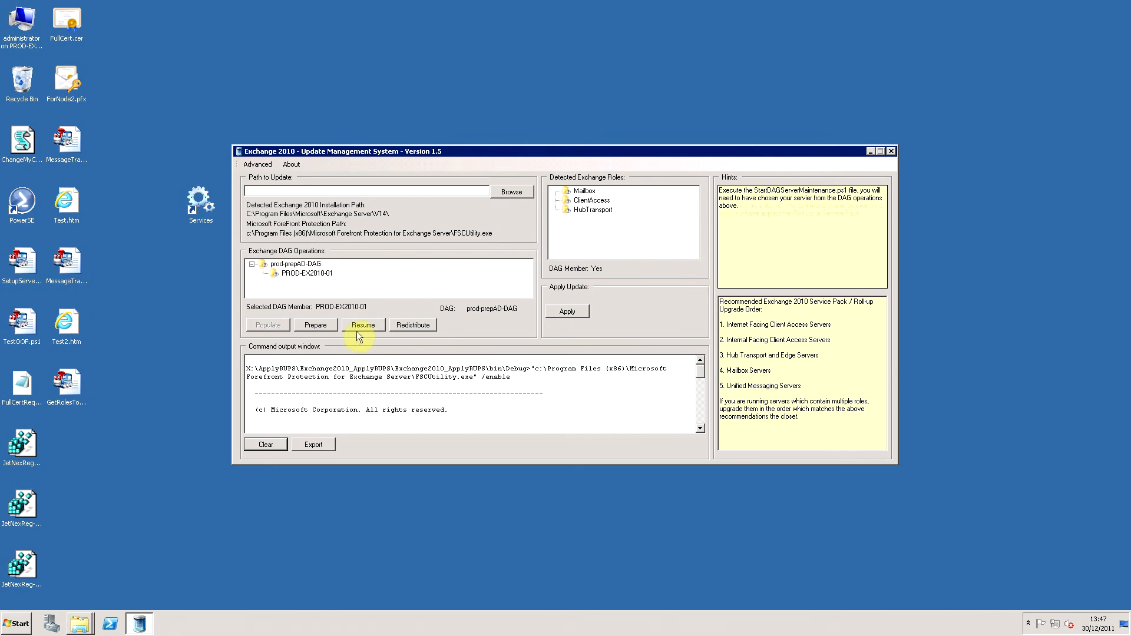
click(356, 327)
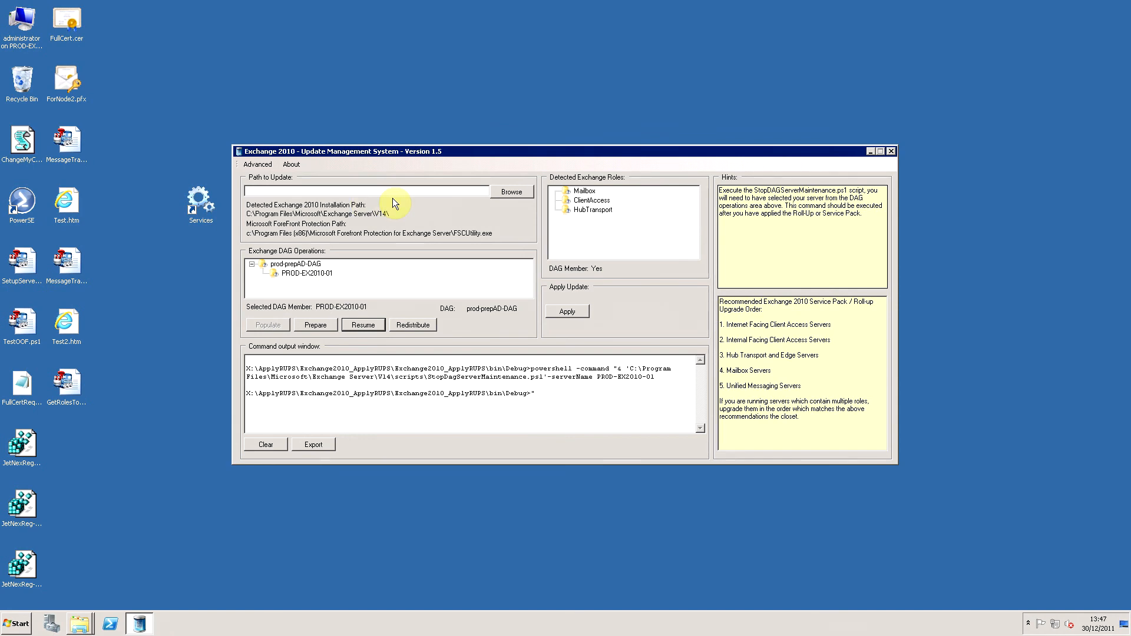
click(489, 388)
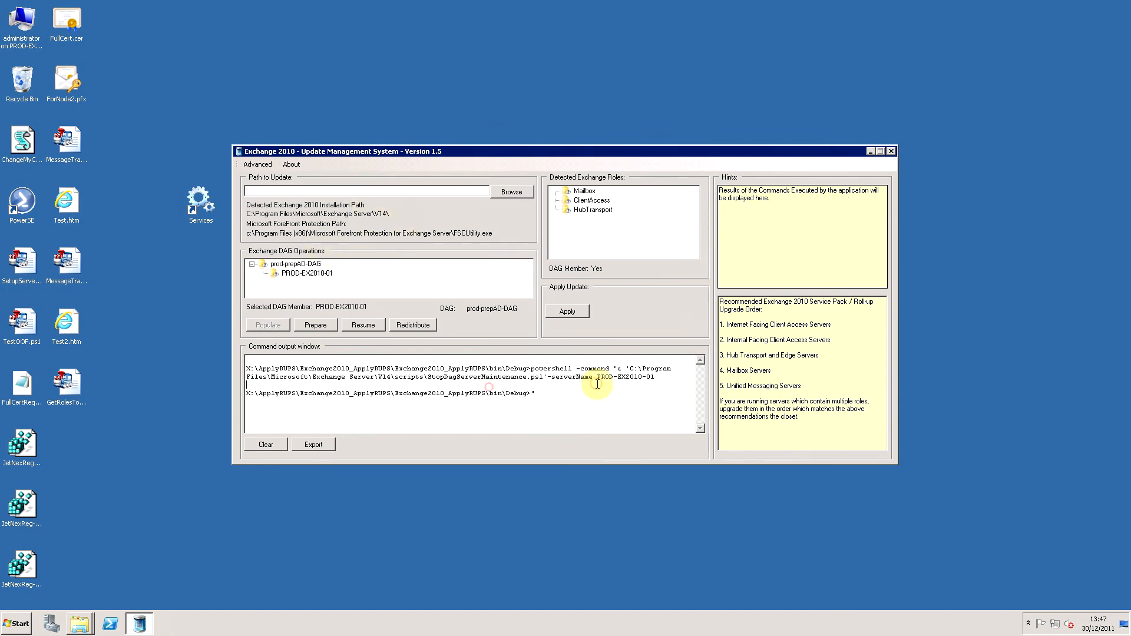
Redistribute the active databases across prod-prepAD-DAG, accepting the move of pri_Commercial_01 to PROD-EX2010-01, and review the command output.
click(421, 326)
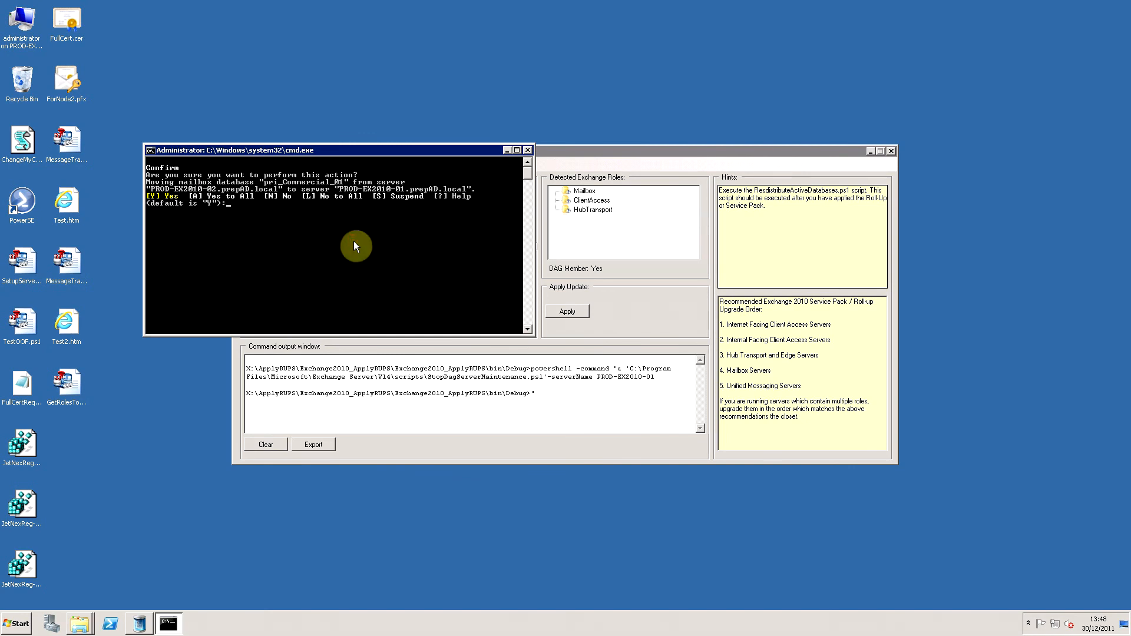
key(Return)
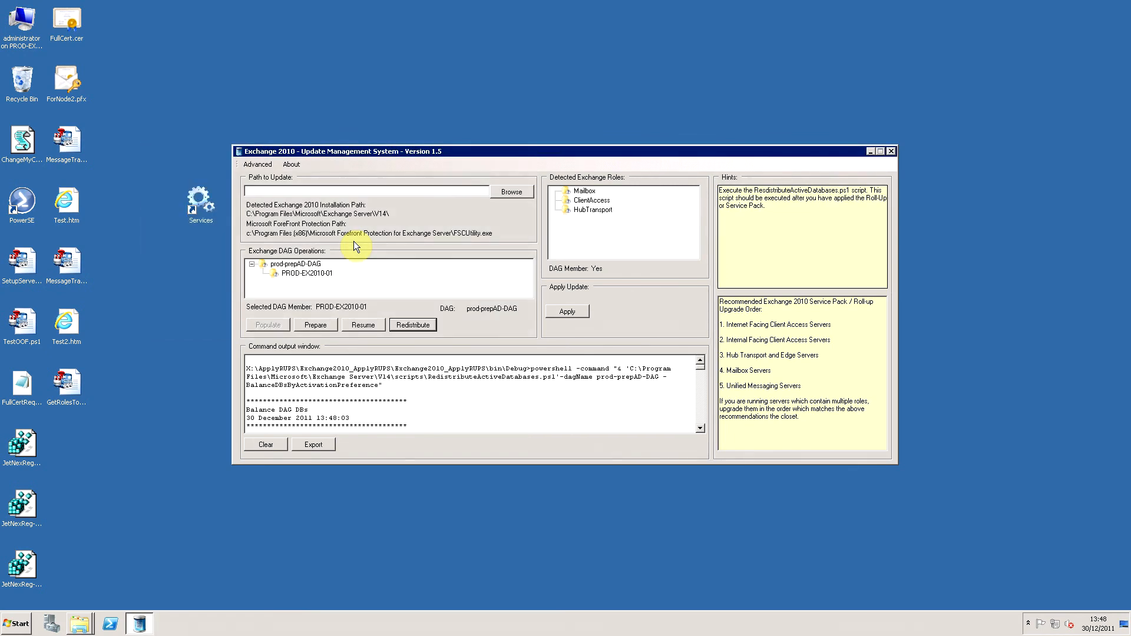
click(400, 380)
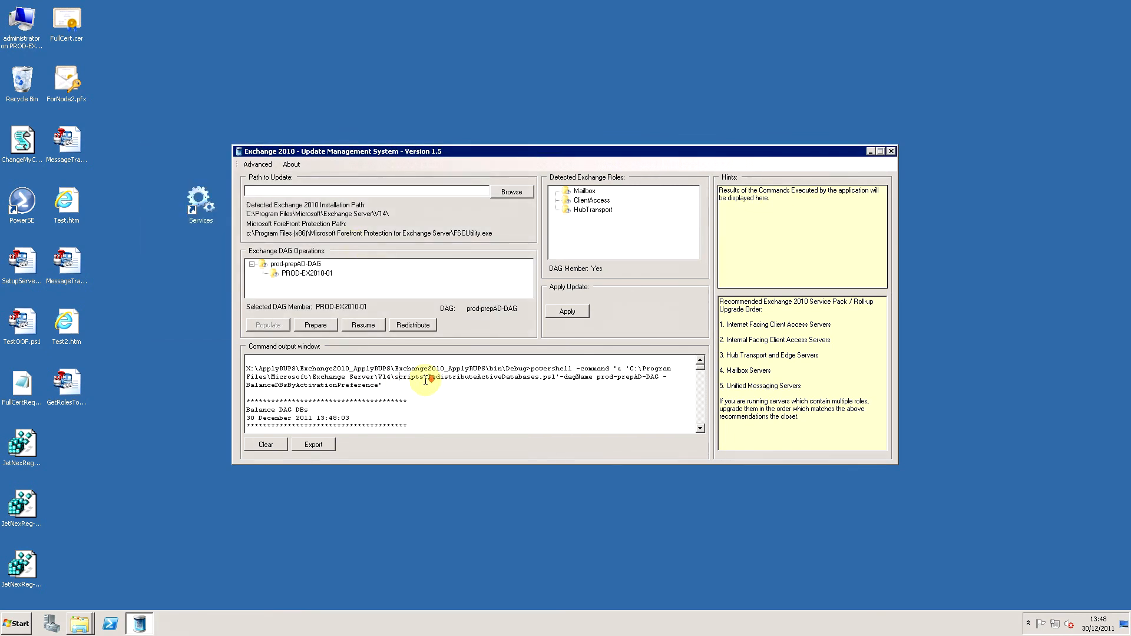
scroll(426, 381, down, 4)
scroll(425, 380, down, 3)
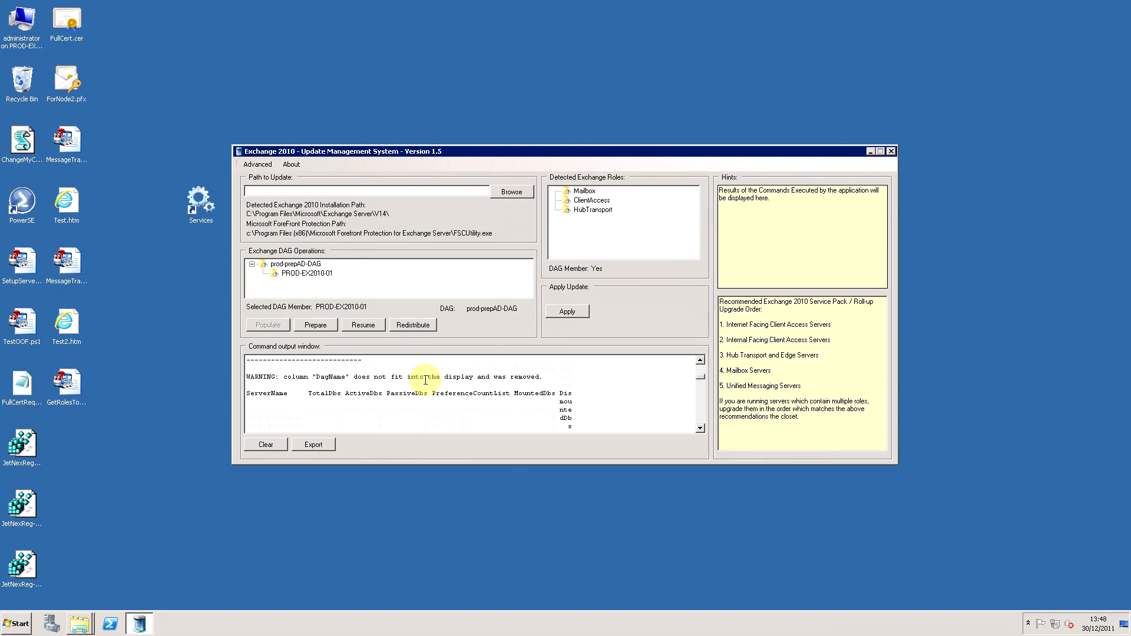
scroll(425, 380, up, 7)
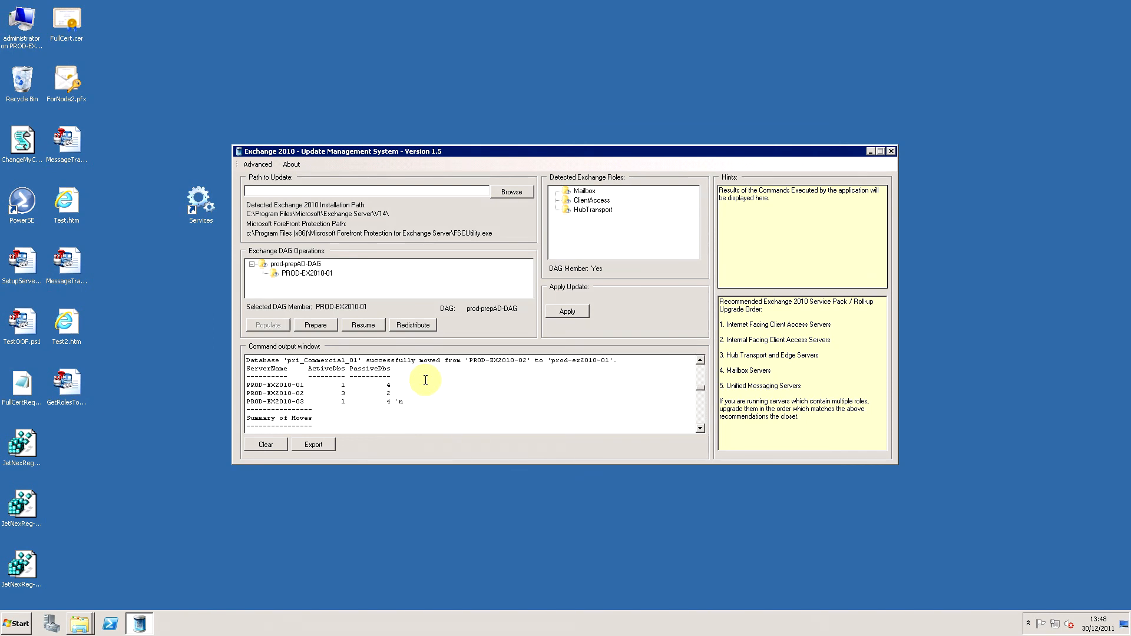